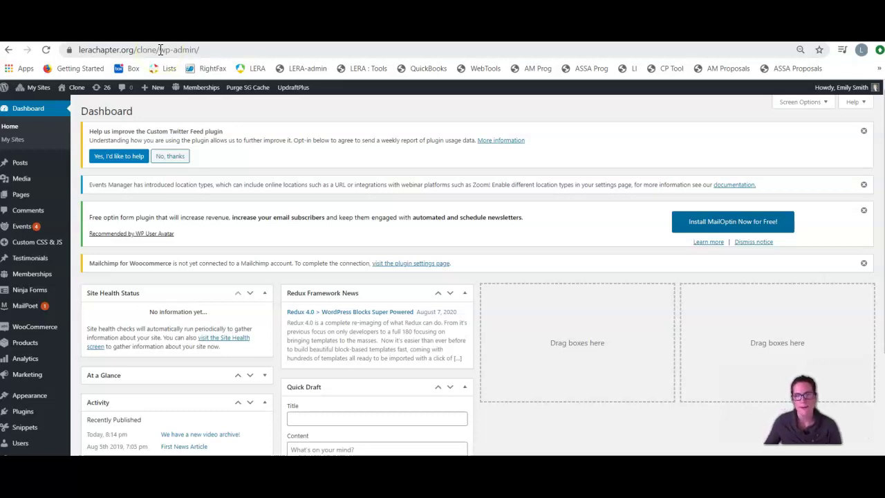
Open the Events list and filter it to show all events.
{"action": "mouse_move", "coordinate": [30, 229]}
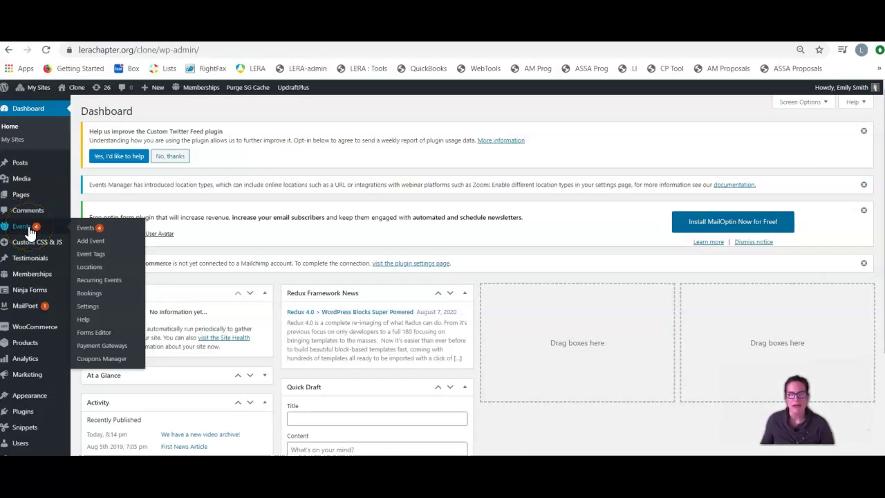
{"action": "left_click", "coordinate": [92, 231]}
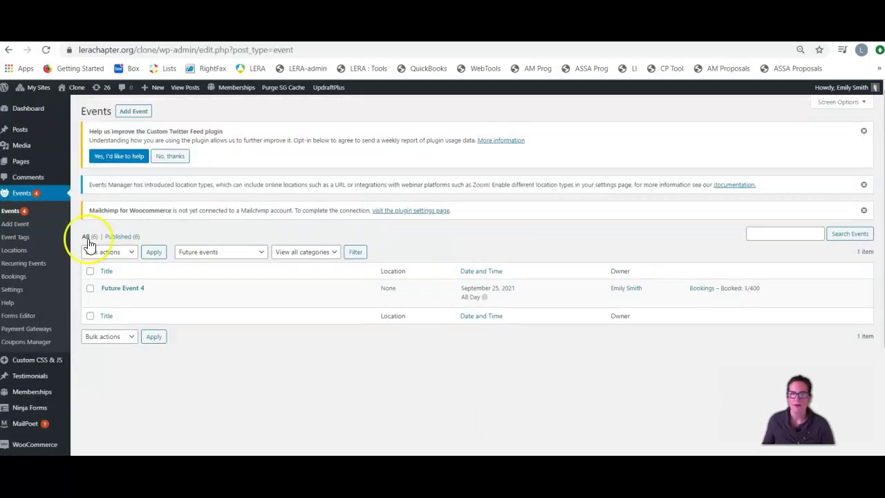
{"action": "left_click", "coordinate": [261, 253]}
{"action": "left_click", "coordinate": [202, 264]}
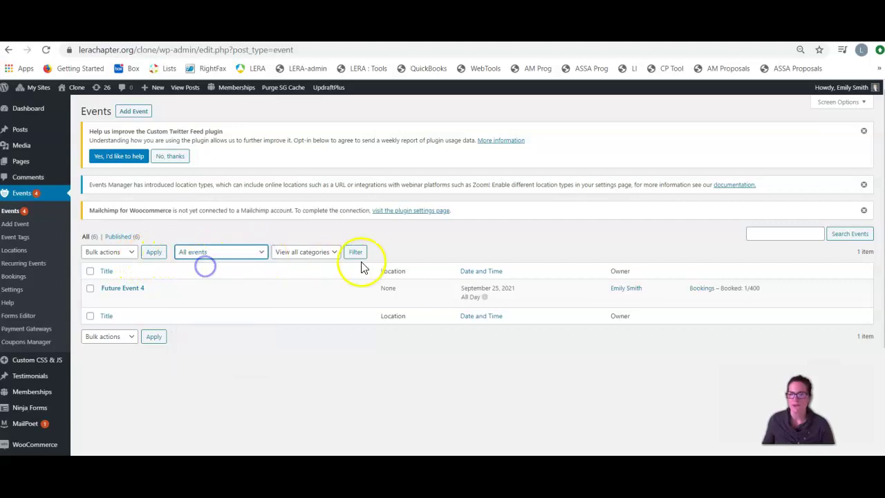
{"action": "left_click", "coordinate": [355, 252]}
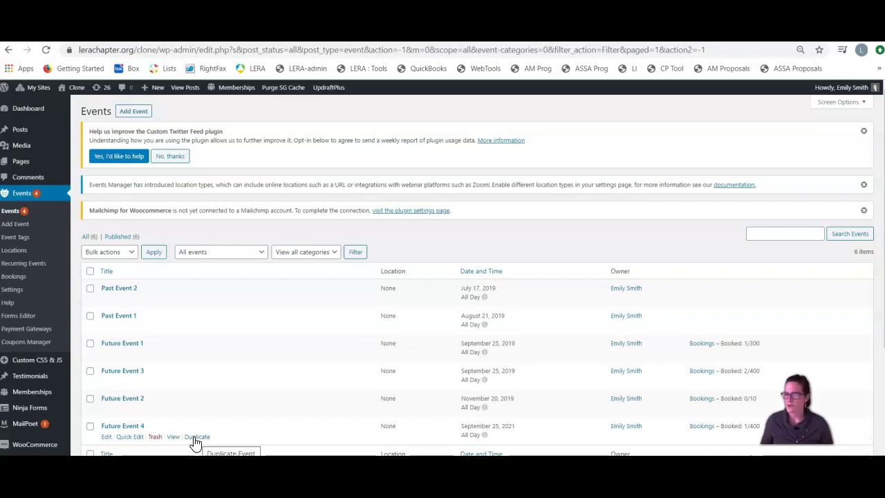
Duplicate the Future Event 4 event and title the copy Future Event 5.
{"action": "left_click", "coordinate": [197, 438]}
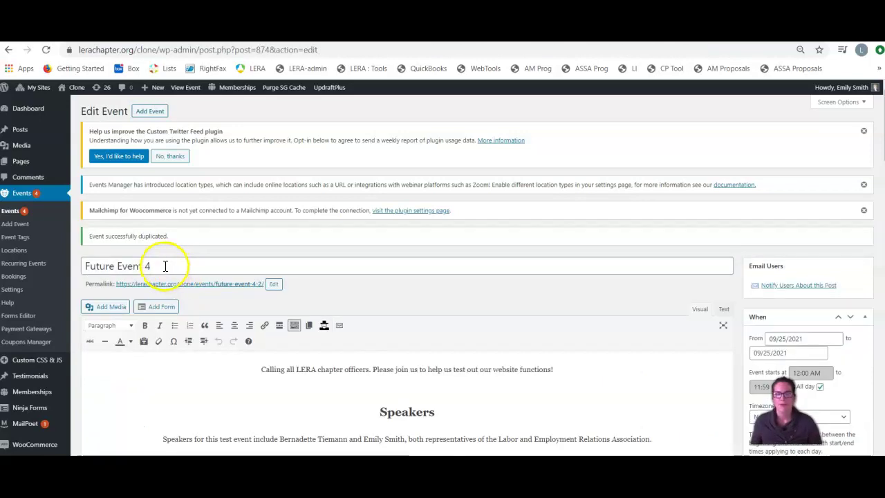
{"action": "double_click", "coordinate": [152, 265]}
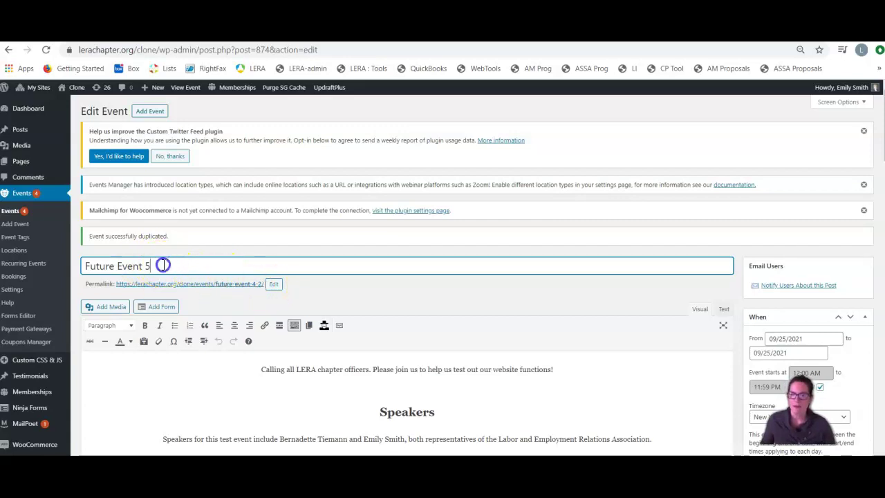
{"action": "left_click_drag", "start_coordinate": [164, 265], "coordinate": [60, 264]}
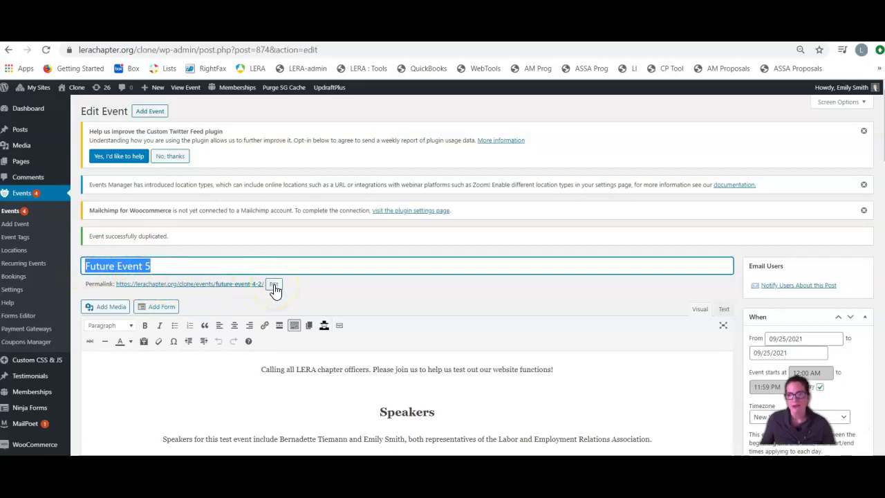
Change the duplicated event's permalink slug to future-event-5.
{"action": "left_click", "coordinate": [274, 285]}
{"action": "left_click", "coordinate": [252, 287]}
{"action": "left_click_drag", "start_coordinate": [255, 288], "coordinate": [277, 288]}
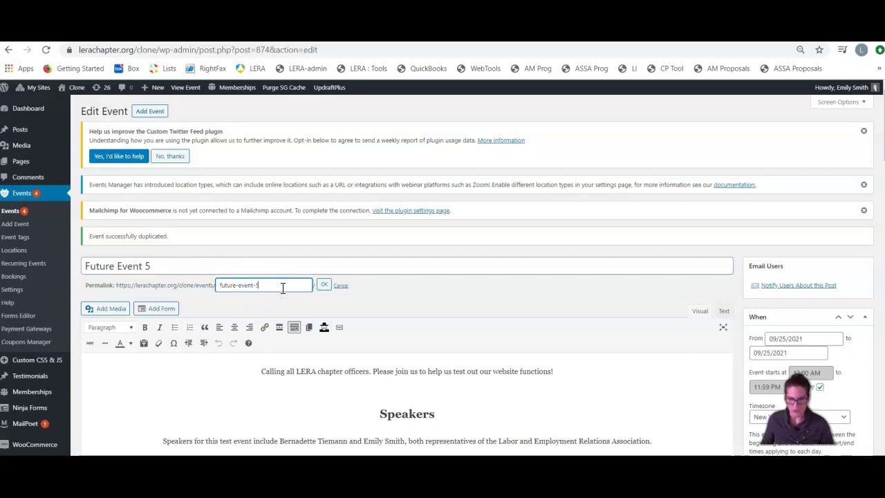
{"action": "type", "text": "5"}
{"action": "left_click", "coordinate": [323, 284]}
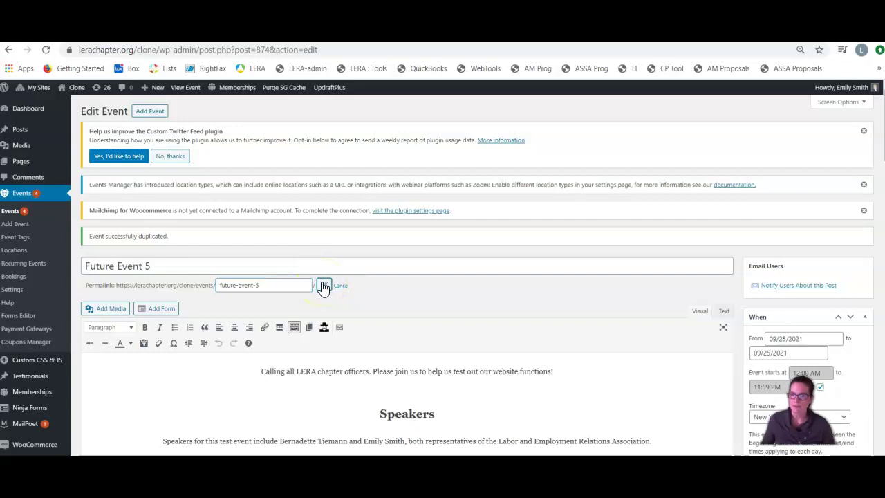
Review the description's intro text and Speakers section, including the first speaker photo's caption, alignment and size settings.
{"action": "scroll", "coordinate": [318, 332], "scroll_direction": "down", "scroll_amount": 2}
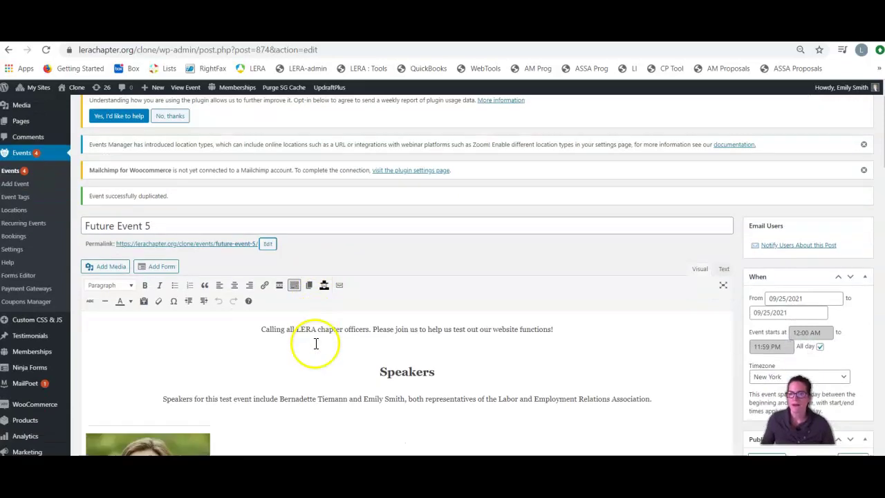
{"action": "left_click", "coordinate": [262, 223]}
{"action": "left_click_drag", "start_coordinate": [262, 223], "coordinate": [592, 222]}
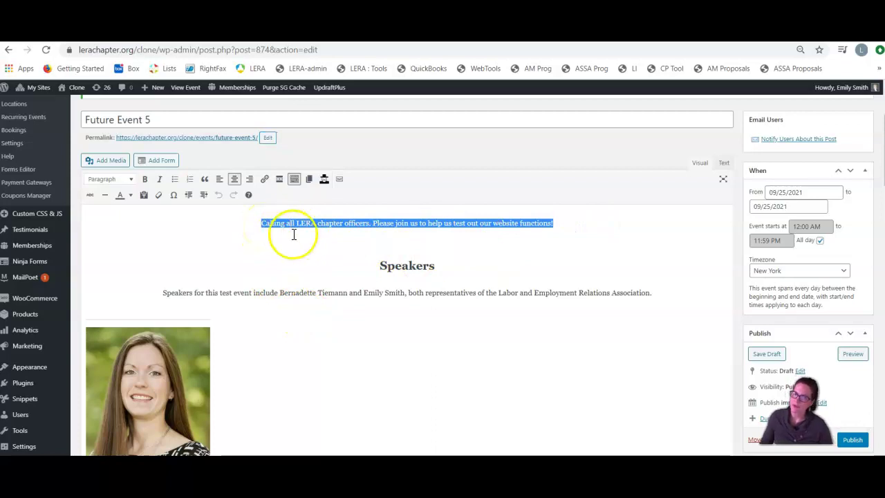
{"action": "scroll", "coordinate": [397, 320], "scroll_direction": "down", "scroll_amount": 3}
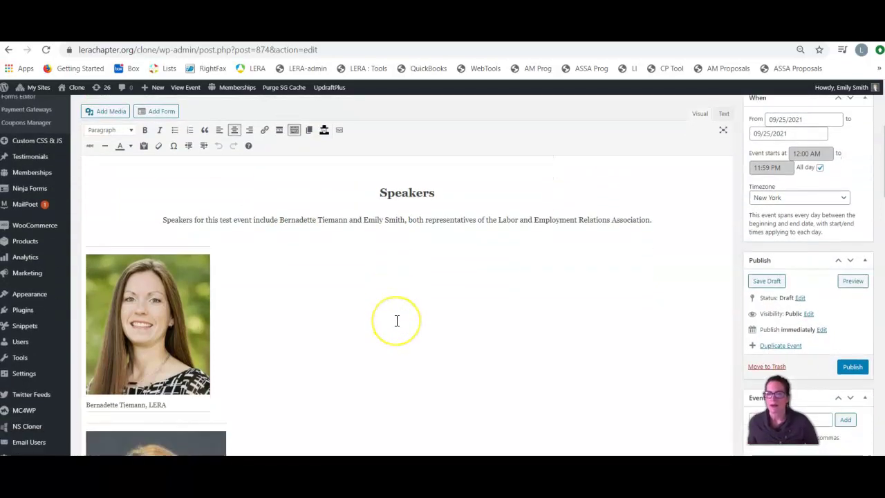
{"action": "scroll", "coordinate": [208, 339], "scroll_direction": "up", "scroll_amount": 1}
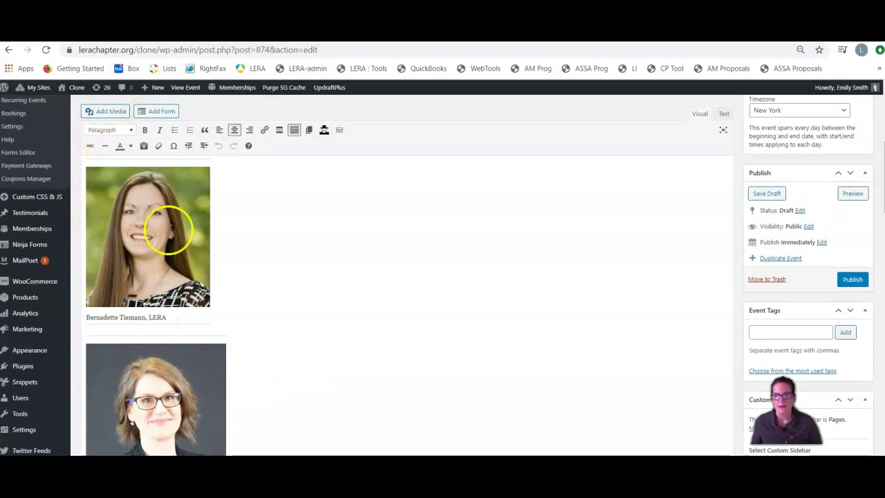
{"action": "left_click", "coordinate": [166, 240]}
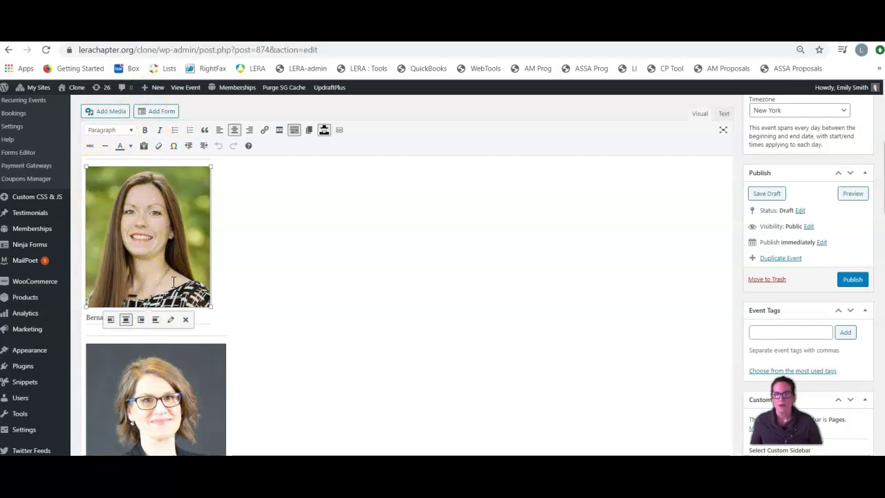
{"action": "left_click", "coordinate": [170, 319]}
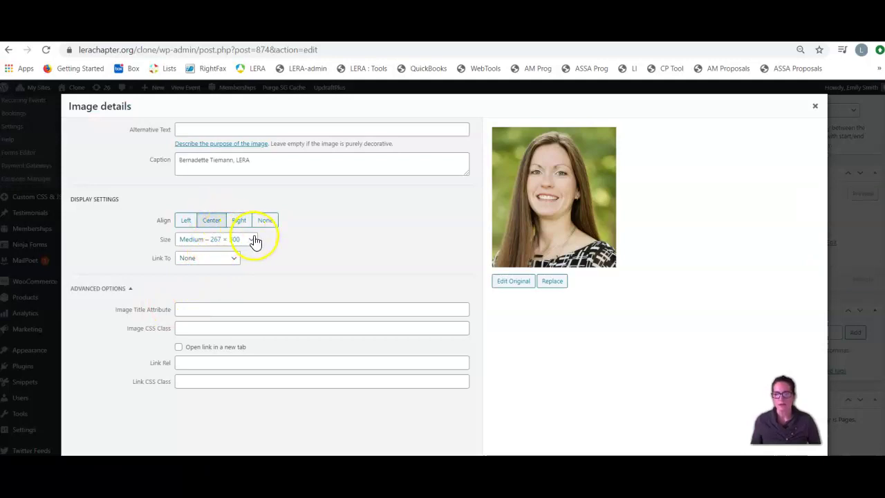
{"action": "left_click", "coordinate": [223, 237]}
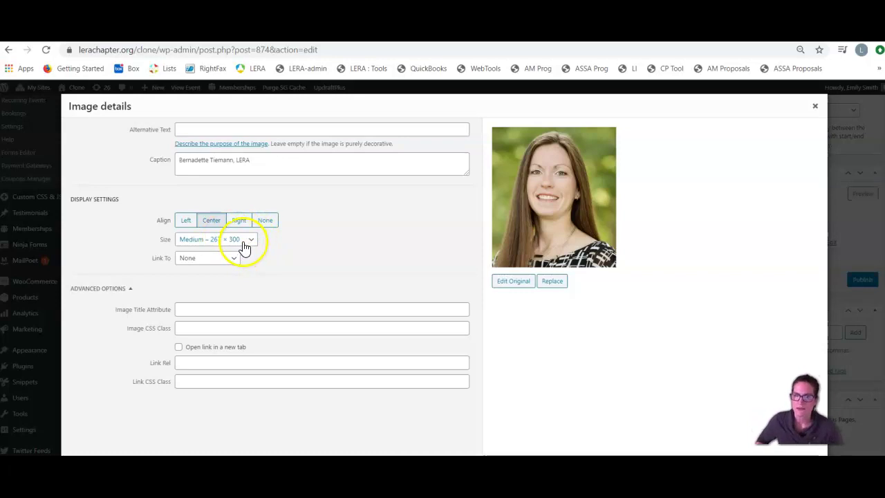
{"action": "left_click_drag", "start_coordinate": [250, 160], "coordinate": [164, 159]}
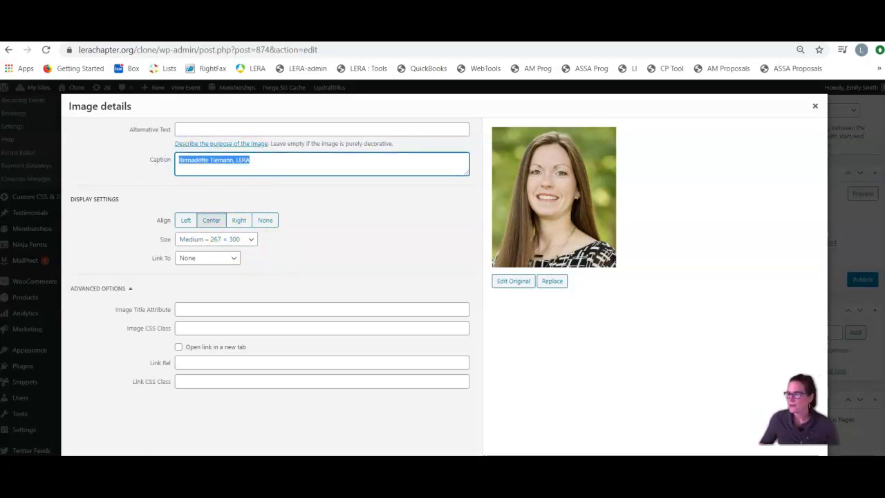
{"action": "left_click", "coordinate": [802, 469]}
Review the Schedule, Location, and Registration and Pricing sections of the description, plus the event's ticket list.
{"action": "scroll", "coordinate": [232, 365], "scroll_direction": "down", "scroll_amount": 6}
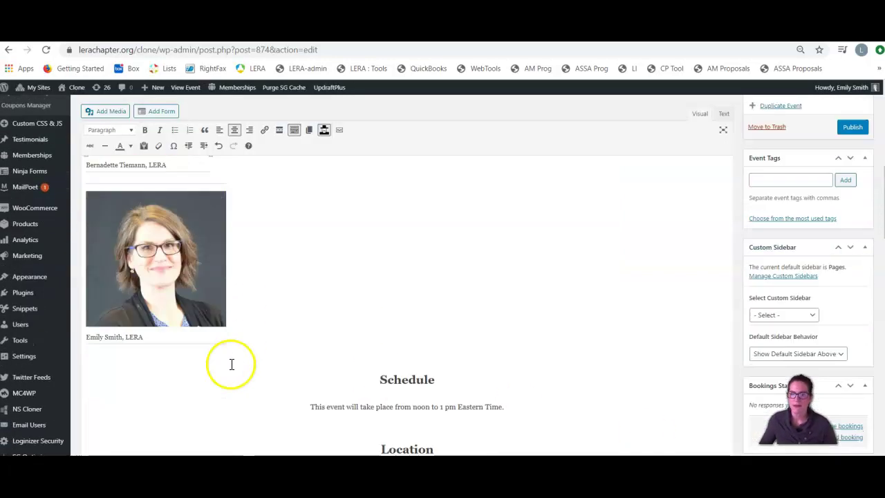
{"action": "left_click_drag", "start_coordinate": [378, 182], "coordinate": [509, 211]}
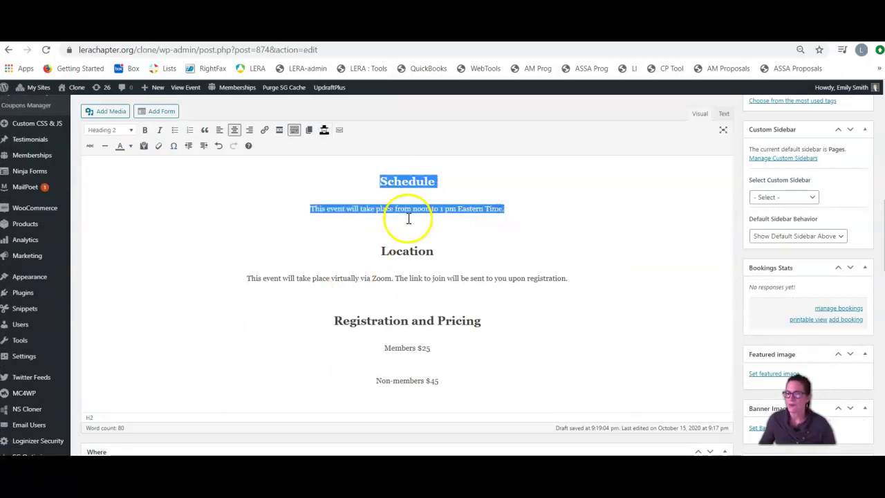
{"action": "left_click_drag", "start_coordinate": [377, 251], "coordinate": [569, 280]}
{"action": "scroll", "coordinate": [396, 286], "scroll_direction": "down", "scroll_amount": 2}
{"action": "left_click_drag", "start_coordinate": [334, 205], "coordinate": [464, 265]}
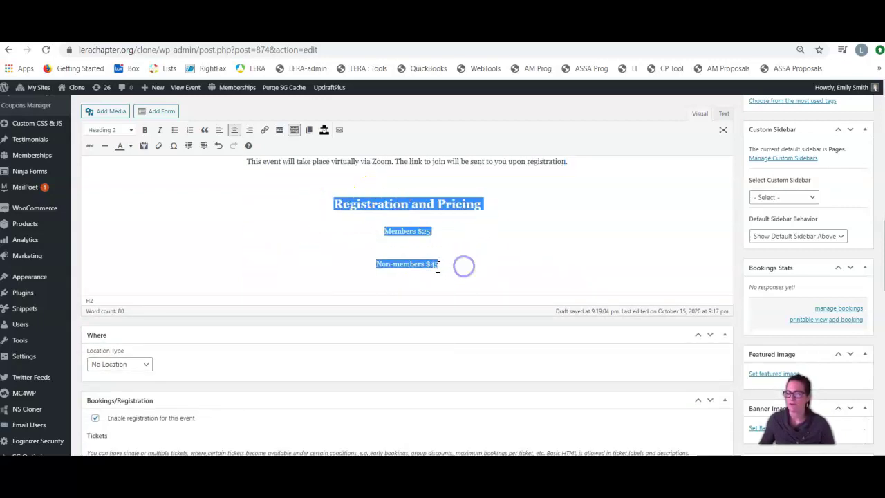
{"action": "scroll", "coordinate": [331, 274], "scroll_direction": "down", "scroll_amount": 2}
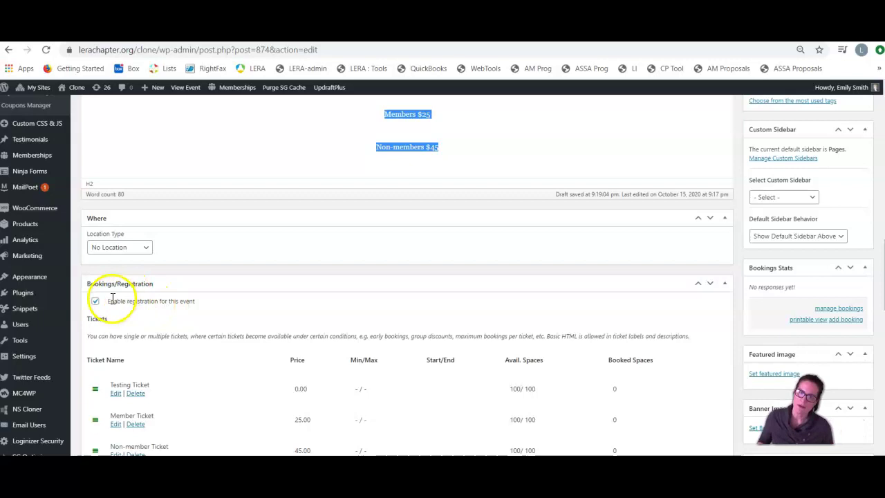
{"action": "scroll", "coordinate": [117, 297], "scroll_direction": "down", "scroll_amount": 1}
{"action": "scroll", "coordinate": [122, 298], "scroll_direction": "down", "scroll_amount": 1}
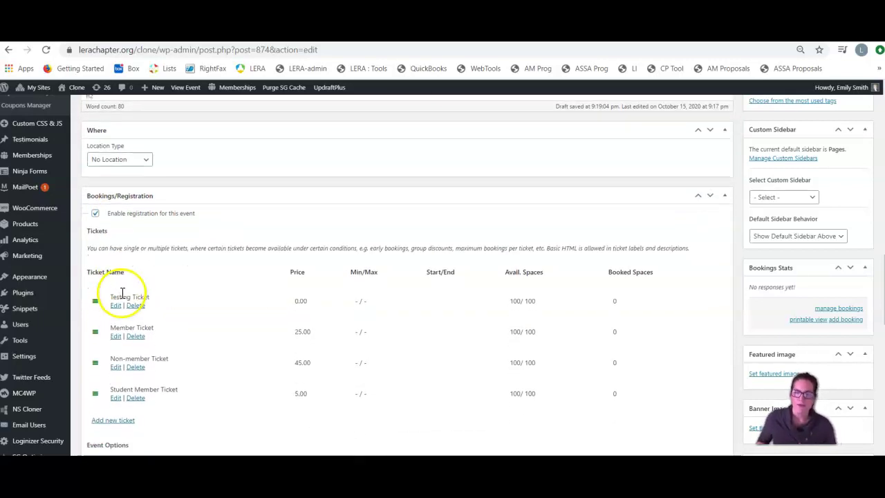
Set the Member Ticket's price to 20.00, close its editor and check the ticket's listed price.
{"action": "left_click", "coordinate": [116, 400]}
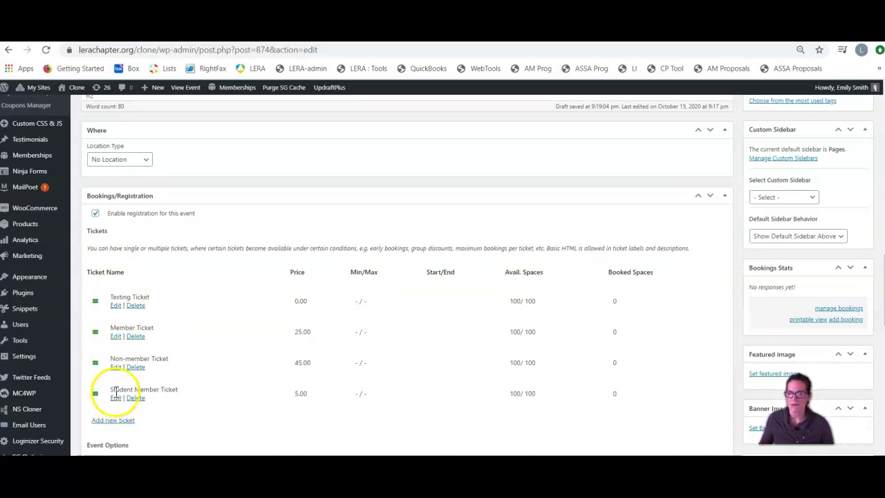
{"action": "left_click", "coordinate": [116, 337]}
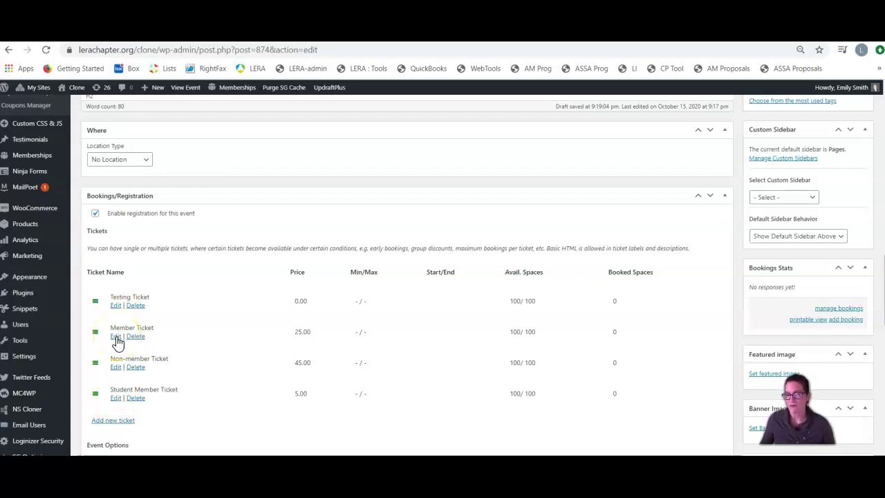
{"action": "left_click", "coordinate": [117, 338]}
{"action": "left_click", "coordinate": [159, 374]}
{"action": "double_click", "coordinate": [158, 374]}
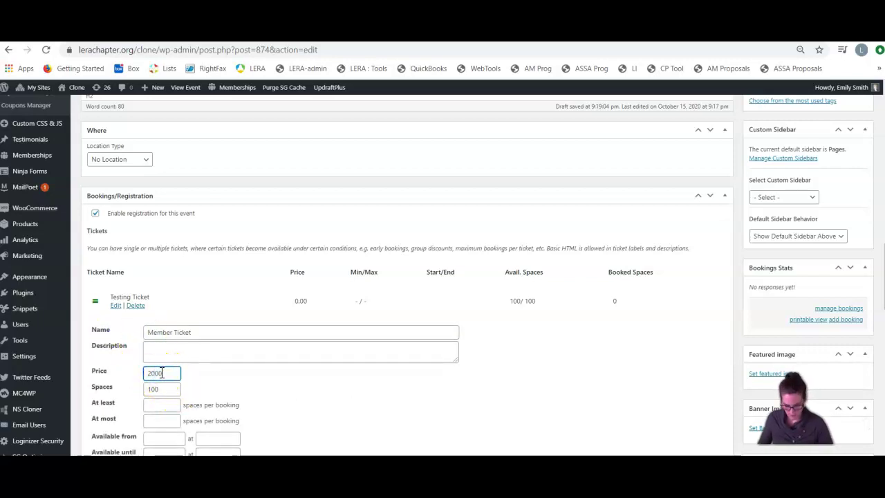
{"action": "scroll", "coordinate": [166, 369], "scroll_direction": "down", "scroll_amount": 3}
{"action": "left_click", "coordinate": [159, 287]}
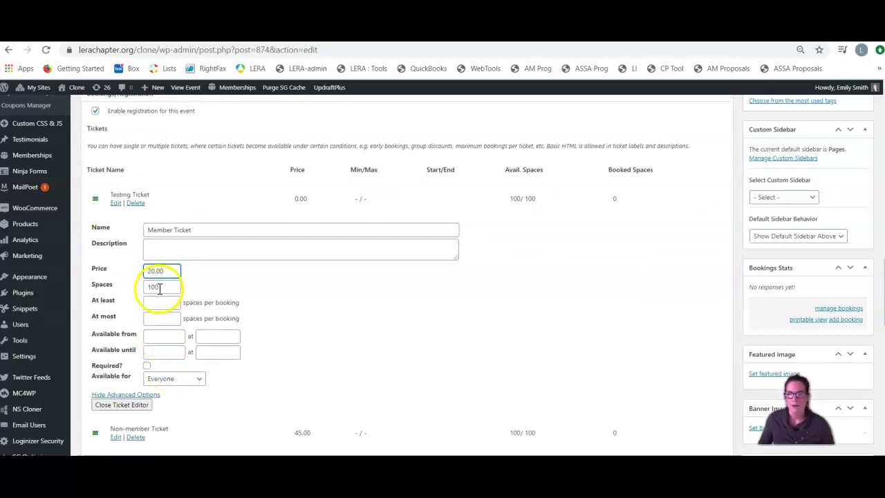
{"action": "scroll", "coordinate": [150, 369], "scroll_direction": "down", "scroll_amount": 5}
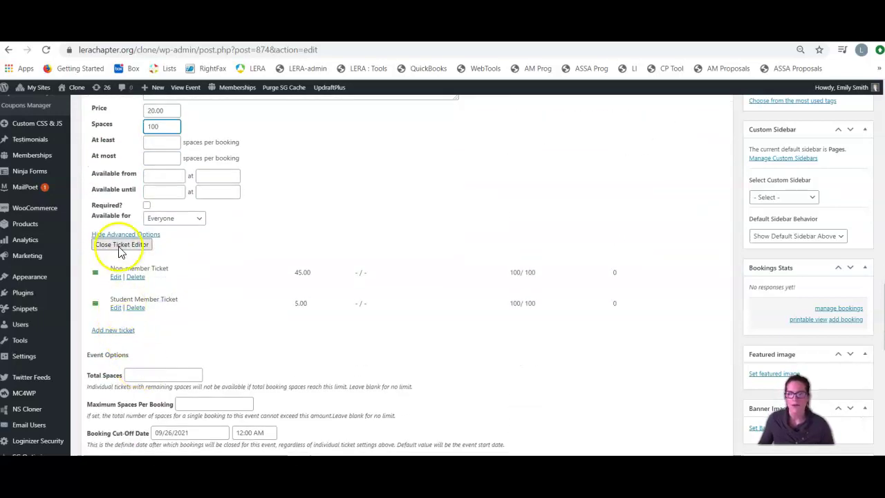
{"action": "left_click", "coordinate": [119, 248]}
{"action": "scroll", "coordinate": [474, 366], "scroll_direction": "up", "scroll_amount": 3}
{"action": "scroll", "coordinate": [560, 354], "scroll_direction": "up", "scroll_amount": 3}
{"action": "scroll", "coordinate": [560, 354], "scroll_direction": "down", "scroll_amount": 5}
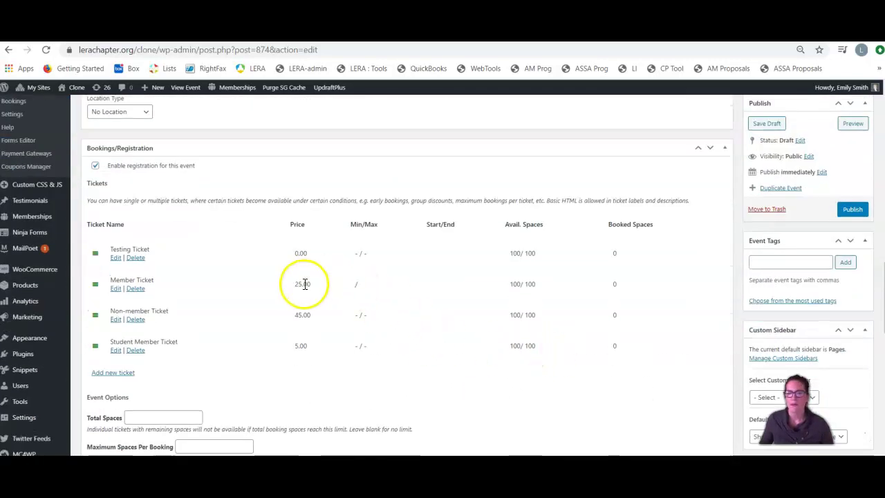
{"action": "left_click_drag", "start_coordinate": [291, 287], "coordinate": [316, 289]}
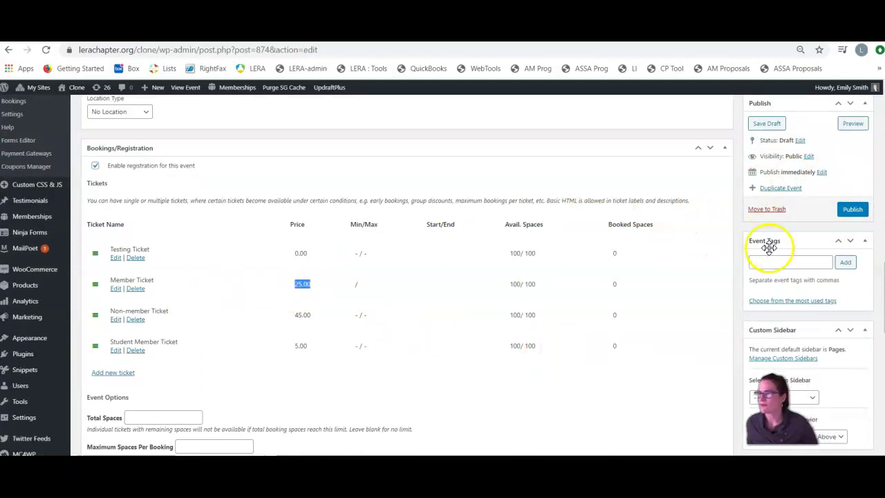
Set the event's start date to September 30, 2021.
{"action": "scroll", "coordinate": [769, 248], "scroll_direction": "up", "scroll_amount": 4}
{"action": "left_click", "coordinate": [783, 136]}
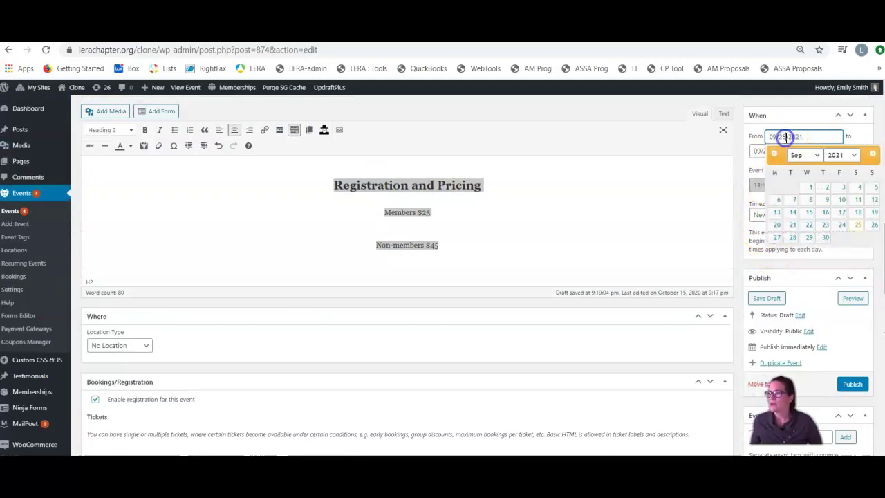
{"action": "left_click", "coordinate": [825, 237]}
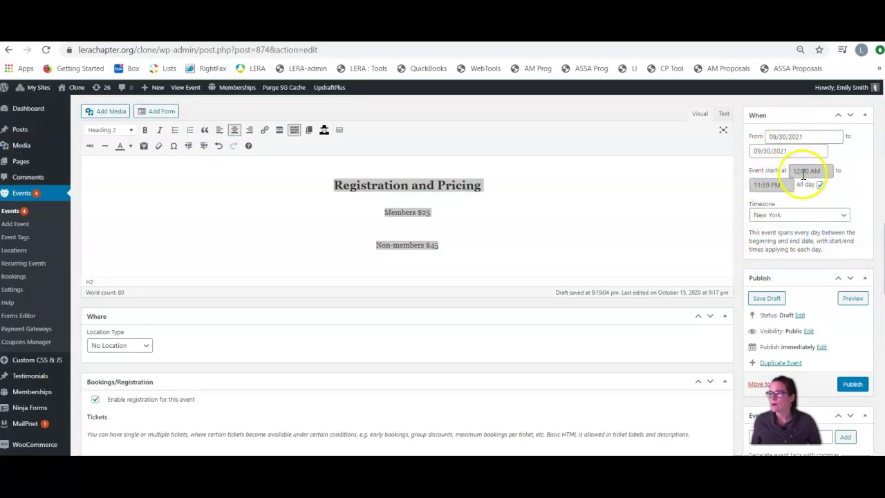
Turn off the all-day option and set the event's times from 12:00 PM to 01:00 PM.
{"action": "left_click", "coordinate": [804, 171]}
{"action": "left_click", "coordinate": [848, 172]}
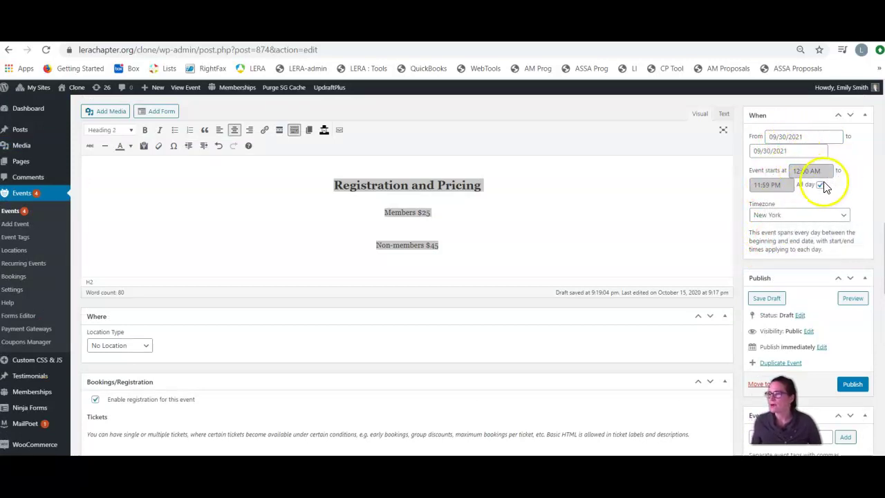
{"action": "left_click", "coordinate": [823, 186]}
{"action": "left_click", "coordinate": [824, 170]}
{"action": "left_click_drag", "start_coordinate": [824, 189], "coordinate": [822, 225]}
{"action": "scroll", "coordinate": [803, 220], "scroll_direction": "up", "scroll_amount": 2}
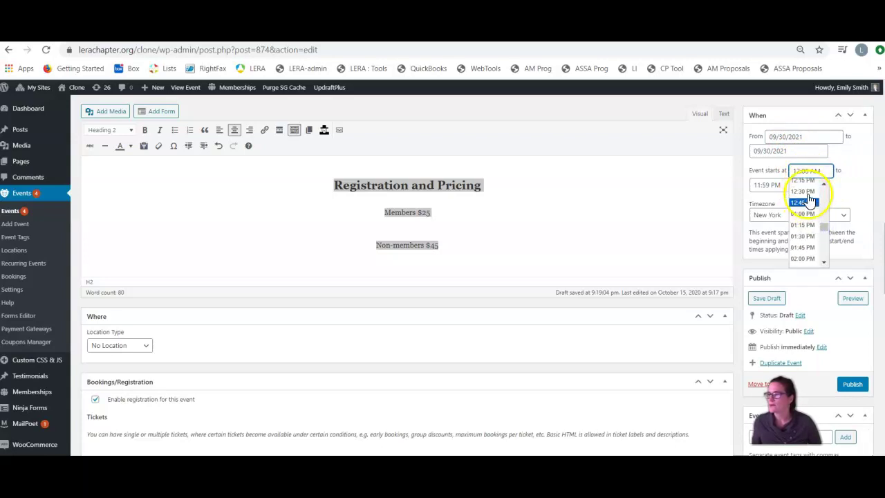
{"action": "left_click", "coordinate": [802, 207]}
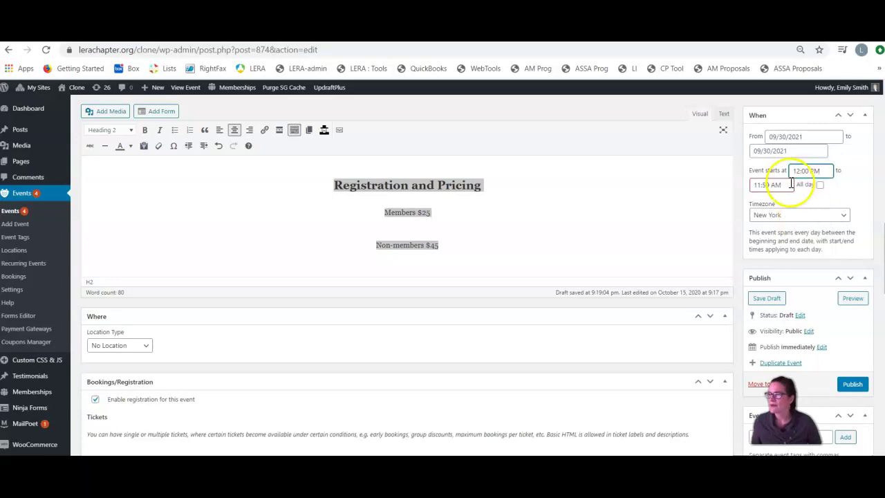
{"action": "left_click", "coordinate": [782, 183]}
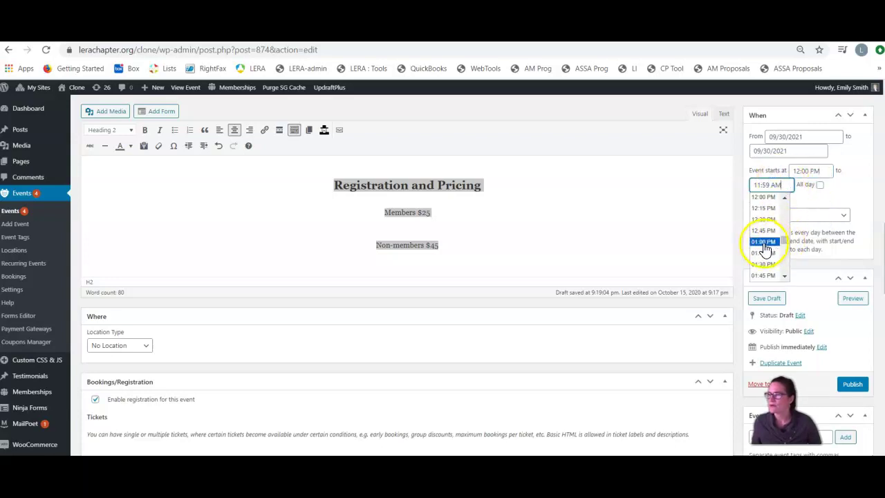
{"action": "left_click", "coordinate": [764, 244]}
Look over the event's ticket list, booking options, sidebar settings and custom automated emails.
{"action": "scroll", "coordinate": [835, 201], "scroll_direction": "down", "scroll_amount": 2}
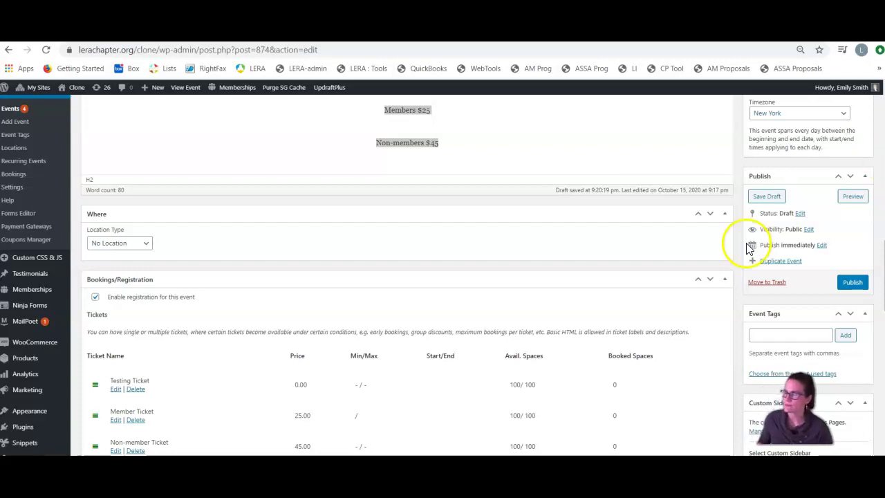
{"action": "scroll", "coordinate": [809, 249], "scroll_direction": "down", "scroll_amount": 2}
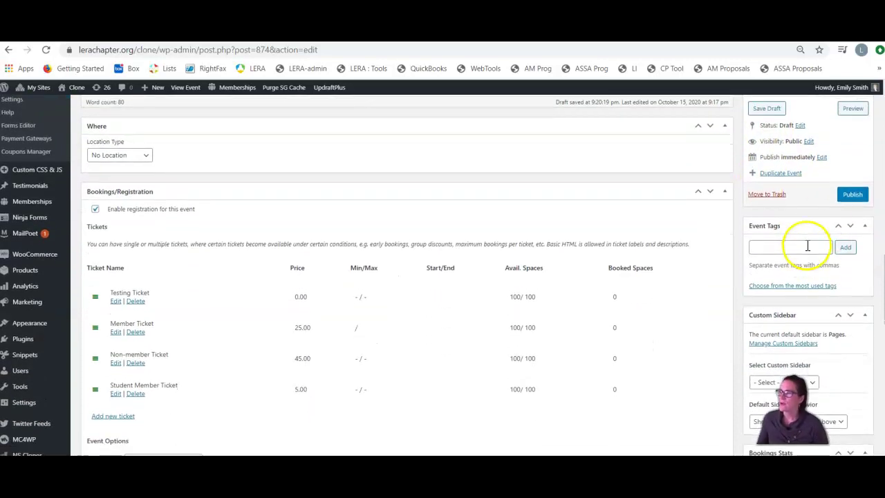
{"action": "scroll", "coordinate": [823, 219], "scroll_direction": "down", "scroll_amount": 1}
{"action": "scroll", "coordinate": [822, 223], "scroll_direction": "down", "scroll_amount": 2}
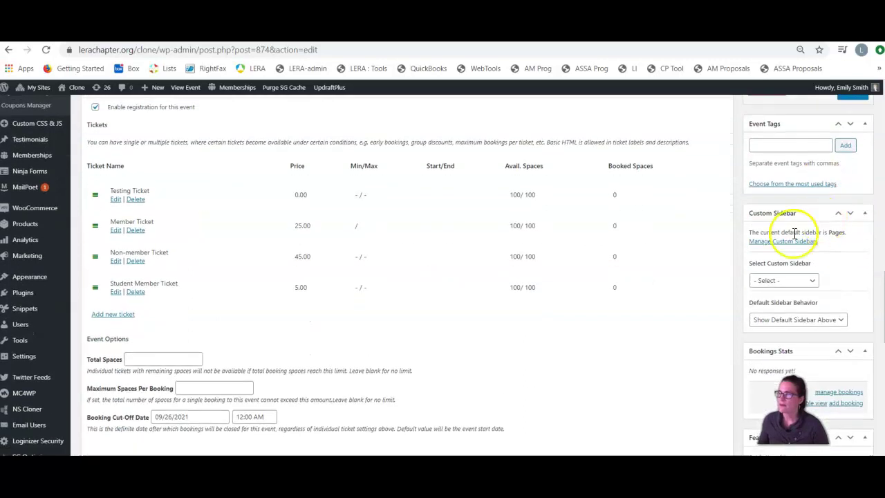
{"action": "scroll", "coordinate": [345, 298], "scroll_direction": "down", "scroll_amount": 10}
{"action": "scroll", "coordinate": [345, 300], "scroll_direction": "down", "scroll_amount": 1}
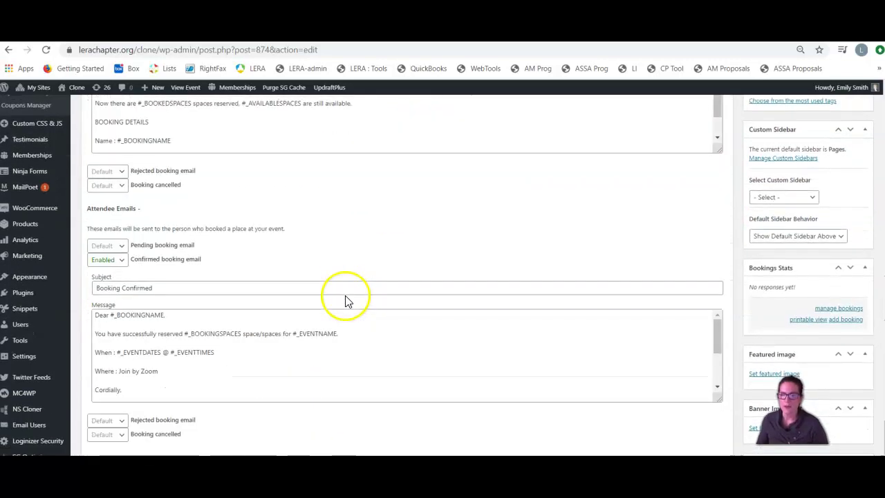
{"action": "scroll", "coordinate": [184, 344], "scroll_direction": "down", "scroll_amount": 1}
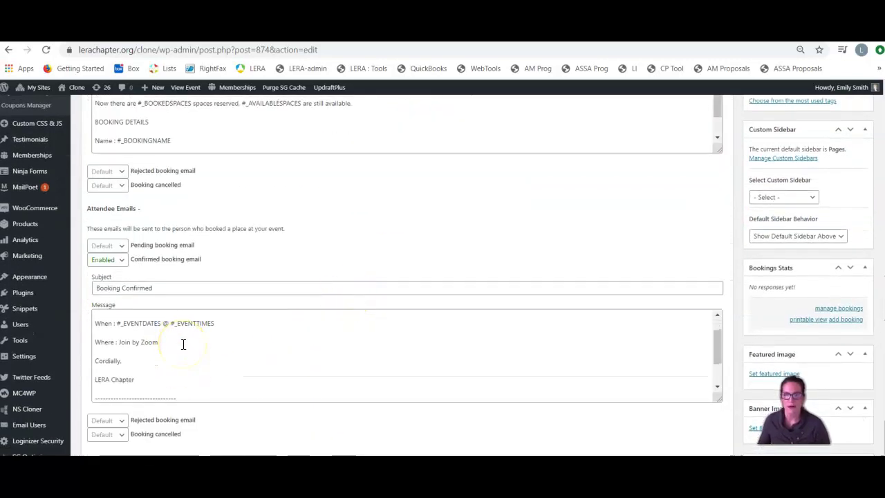
{"action": "scroll", "coordinate": [183, 344], "scroll_direction": "up", "scroll_amount": 1}
{"action": "scroll", "coordinate": [217, 217], "scroll_direction": "up", "scroll_amount": 3}
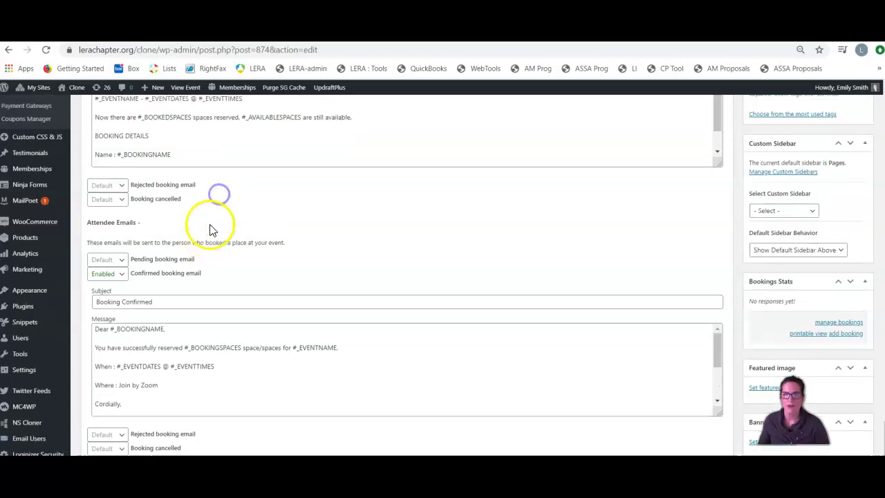
Read the confirmed booking messages for the event owner and the attendee, including the attendee message's Join by Zoom section.
{"action": "left_click_drag", "start_coordinate": [95, 255], "coordinate": [225, 271]}
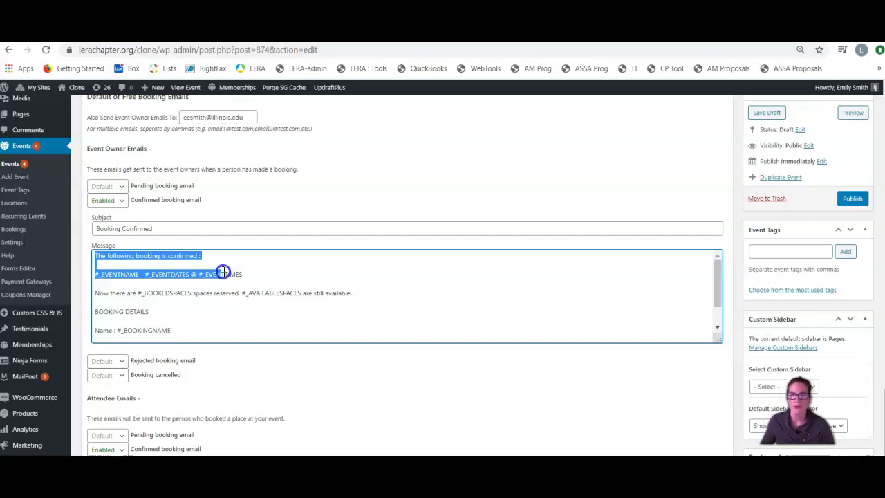
{"action": "left_click_drag", "start_coordinate": [223, 271], "coordinate": [200, 345]}
{"action": "scroll", "coordinate": [178, 408], "scroll_direction": "down", "scroll_amount": 3}
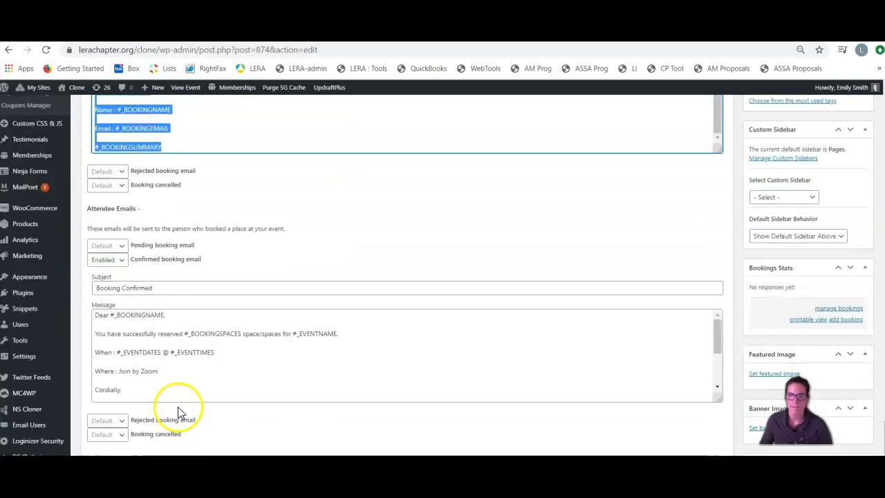
{"action": "left_click_drag", "start_coordinate": [96, 315], "coordinate": [182, 317]}
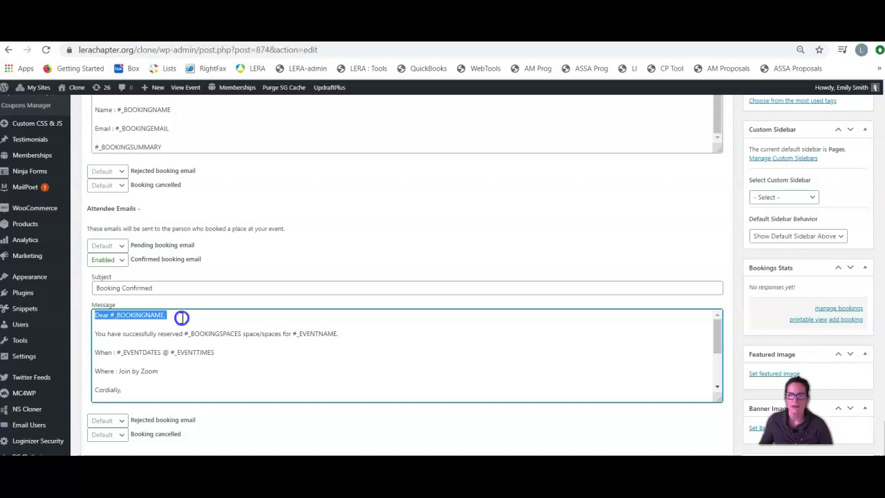
{"action": "left_click_drag", "start_coordinate": [181, 317], "coordinate": [164, 396]}
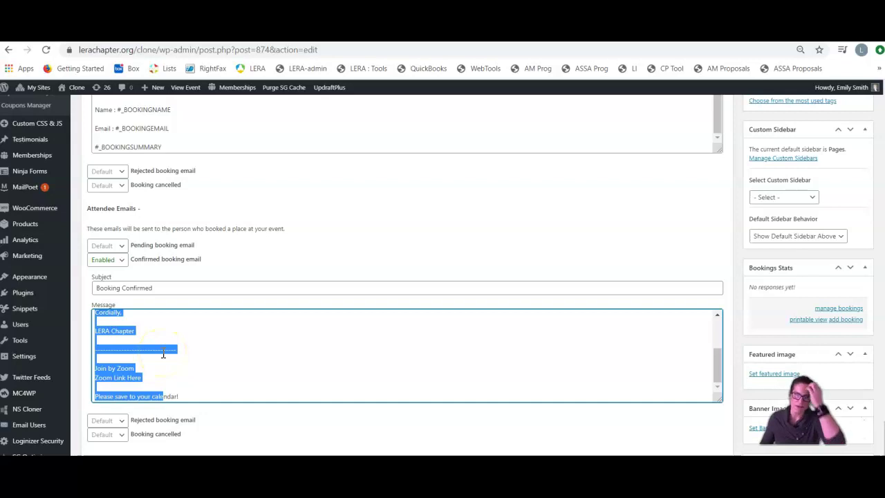
{"action": "left_click", "coordinate": [135, 370]}
{"action": "left_click_drag", "start_coordinate": [140, 371], "coordinate": [103, 365]}
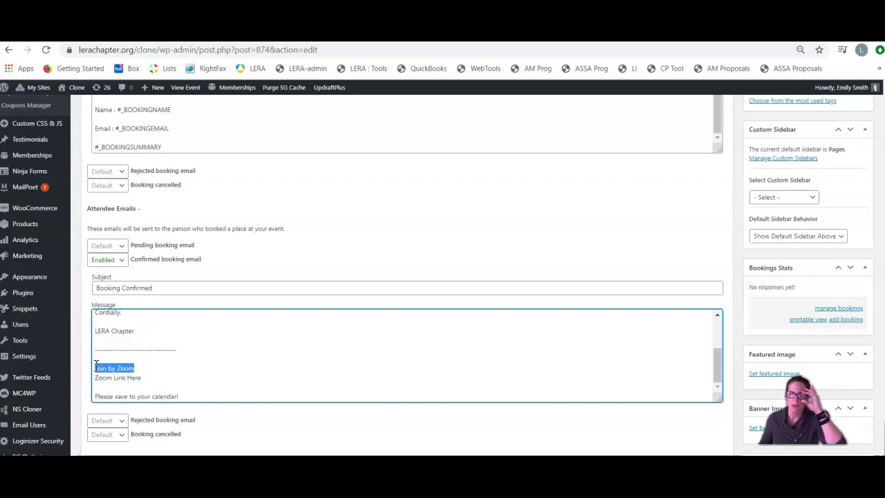
{"action": "left_click", "coordinate": [102, 365]}
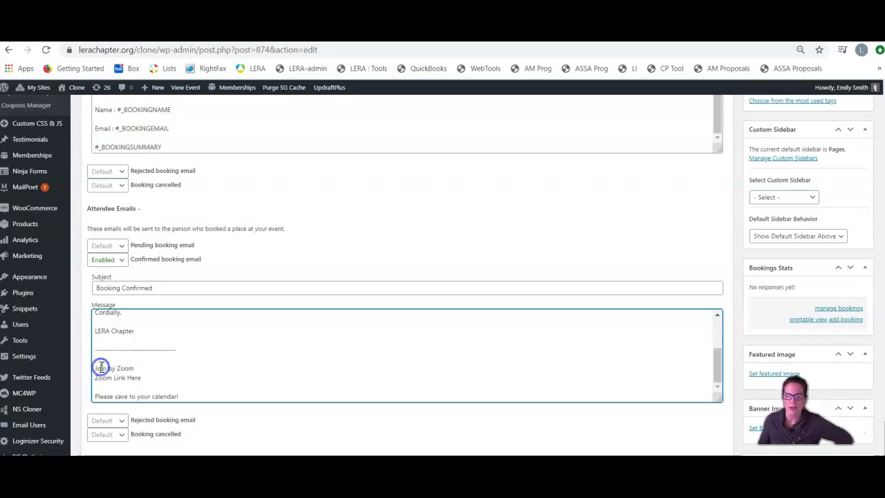
{"action": "scroll", "coordinate": [109, 368], "scroll_direction": "up", "scroll_amount": 1}
{"action": "left_click_drag", "start_coordinate": [94, 379], "coordinate": [95, 380]}
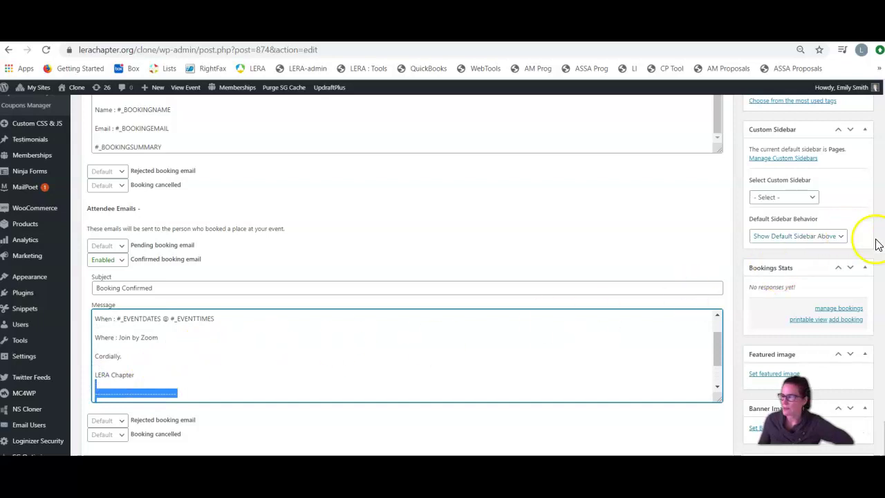
Publish the event and open its public page.
{"action": "scroll", "coordinate": [327, 430], "scroll_direction": "up", "scroll_amount": 4}
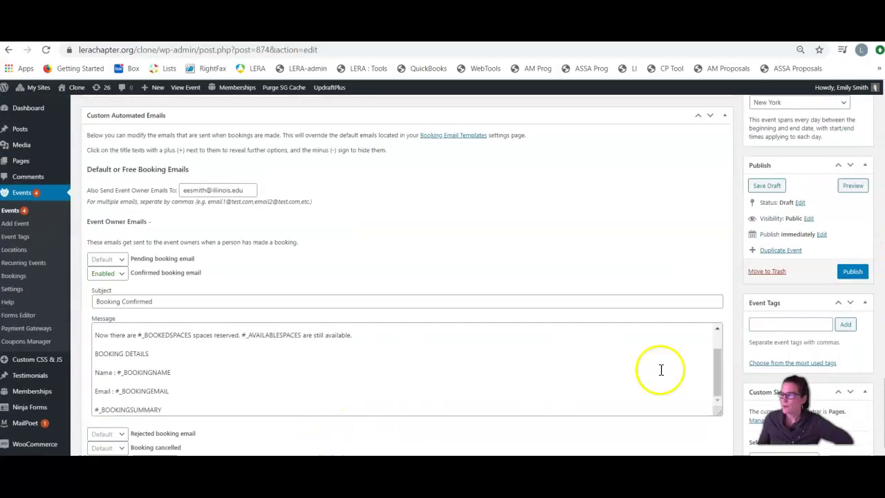
{"action": "left_click", "coordinate": [852, 272]}
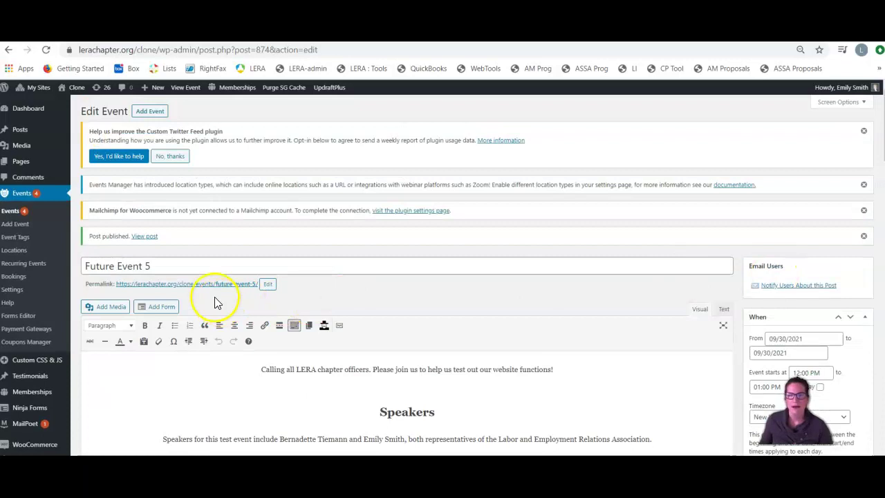
{"action": "left_click", "coordinate": [188, 88]}
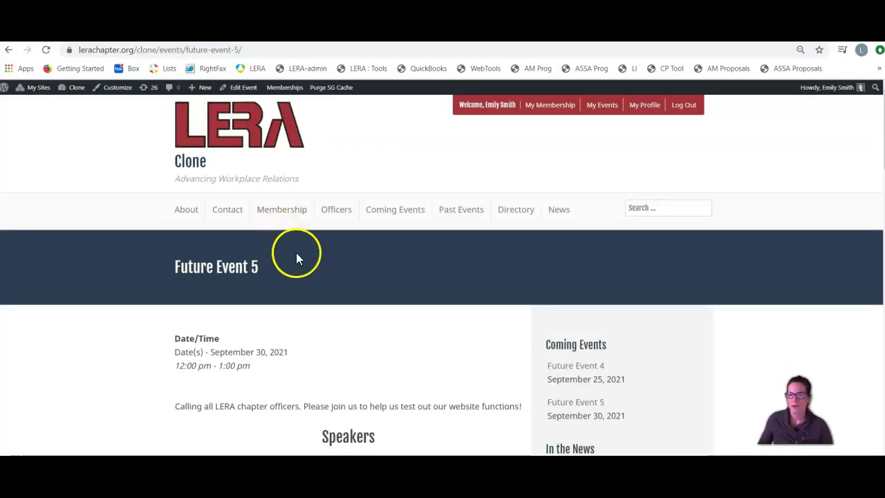
Examine the published event's speakers, schedule, location, ticket prices and booking form fields.
{"action": "scroll", "coordinate": [296, 259], "scroll_direction": "down", "scroll_amount": 7}
{"action": "scroll", "coordinate": [296, 266], "scroll_direction": "down", "scroll_amount": 4}
{"action": "scroll", "coordinate": [301, 273], "scroll_direction": "up", "scroll_amount": 4}
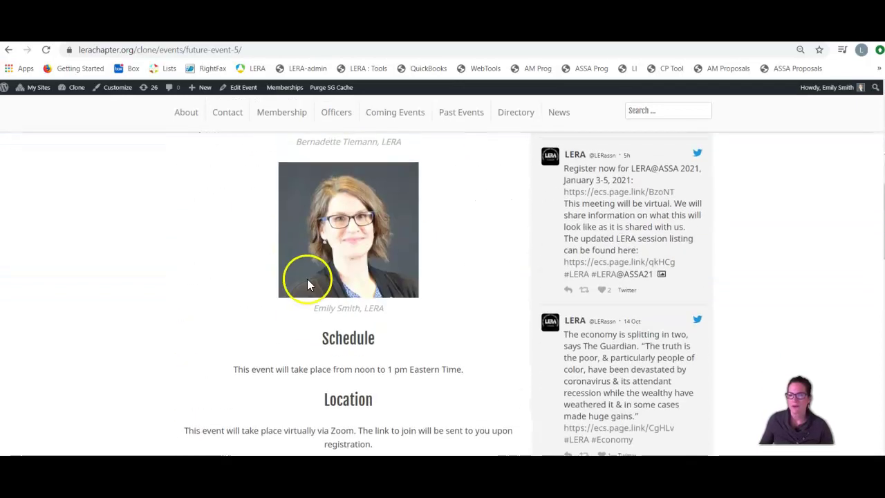
{"action": "scroll", "coordinate": [307, 279], "scroll_direction": "up", "scroll_amount": 4}
{"action": "scroll", "coordinate": [307, 280], "scroll_direction": "down", "scroll_amount": 6}
{"action": "scroll", "coordinate": [307, 280], "scroll_direction": "down", "scroll_amount": 3}
{"action": "scroll", "coordinate": [307, 282], "scroll_direction": "down", "scroll_amount": 2}
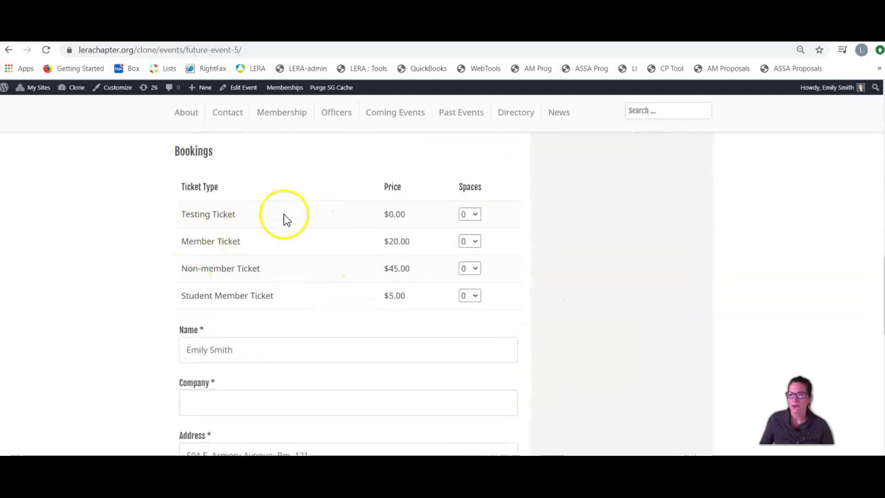
{"action": "scroll", "coordinate": [319, 348], "scroll_direction": "down", "scroll_amount": 2}
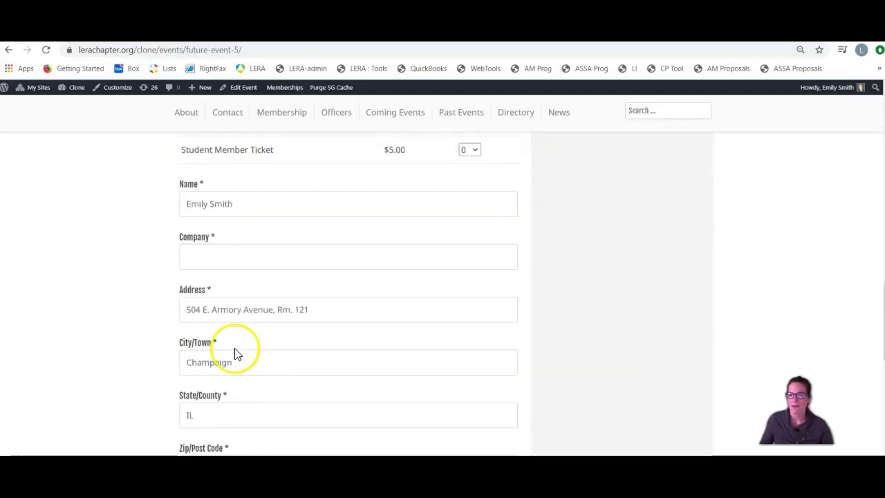
Enter LERA as the company in the booking form and try to submit the booking without choosing a ticket.
{"action": "left_click", "coordinate": [200, 258]}
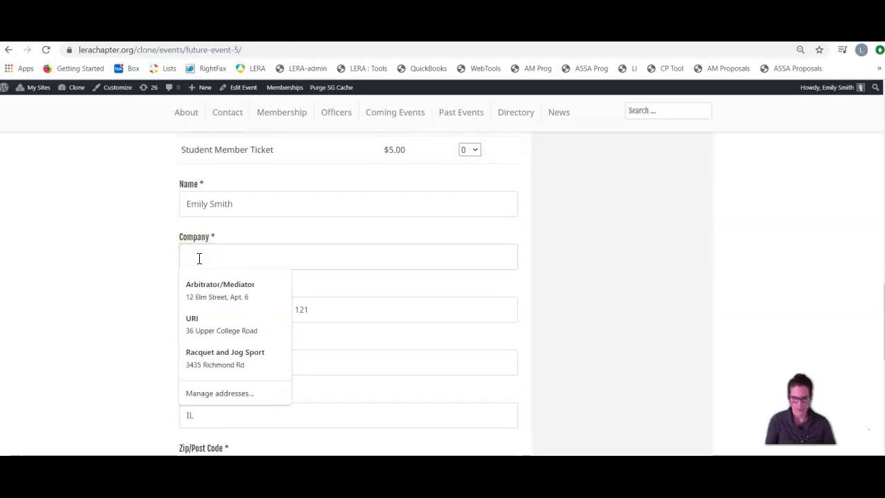
{"action": "type", "text": "LERA"}
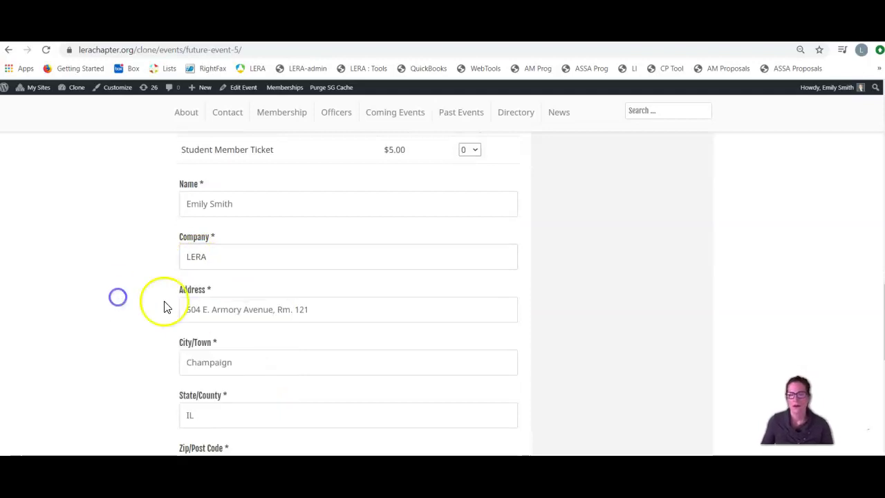
{"action": "scroll", "coordinate": [173, 312], "scroll_direction": "down", "scroll_amount": 4}
{"action": "scroll", "coordinate": [200, 339], "scroll_direction": "down", "scroll_amount": 4}
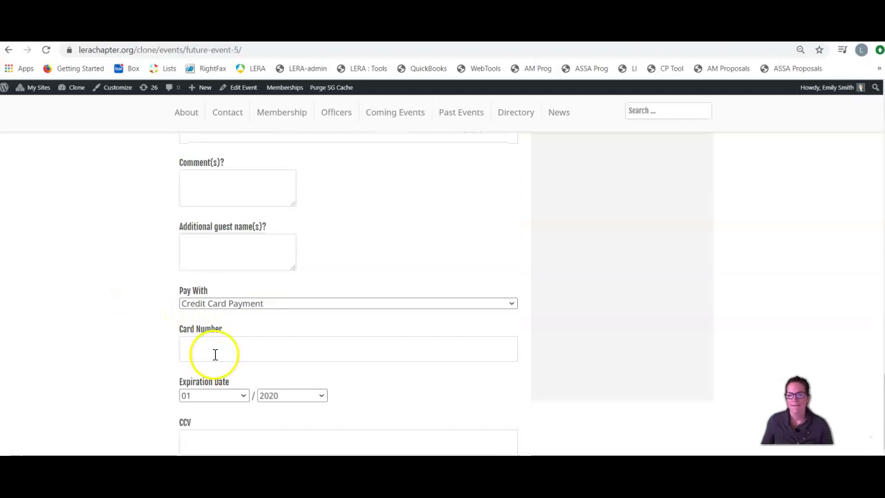
{"action": "scroll", "coordinate": [235, 420], "scroll_direction": "down", "scroll_amount": 2}
{"action": "left_click", "coordinate": [290, 383]}
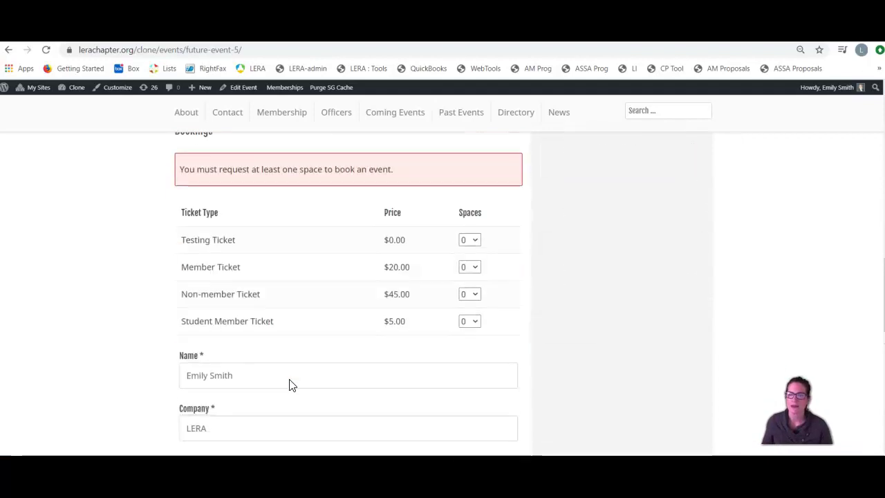
Request 1 space for the Testing Ticket, submit the booking and return to the start of the event page.
{"action": "left_click", "coordinate": [477, 242]}
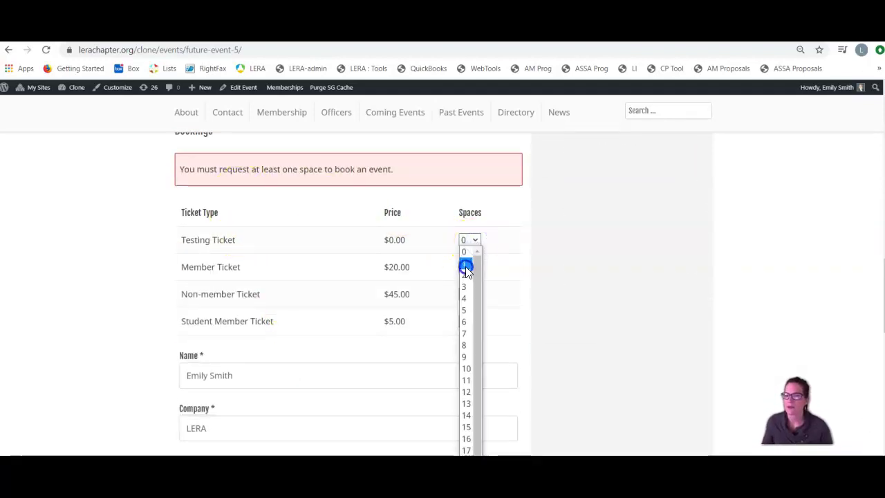
{"action": "left_click", "coordinate": [466, 266]}
{"action": "left_click", "coordinate": [192, 242]}
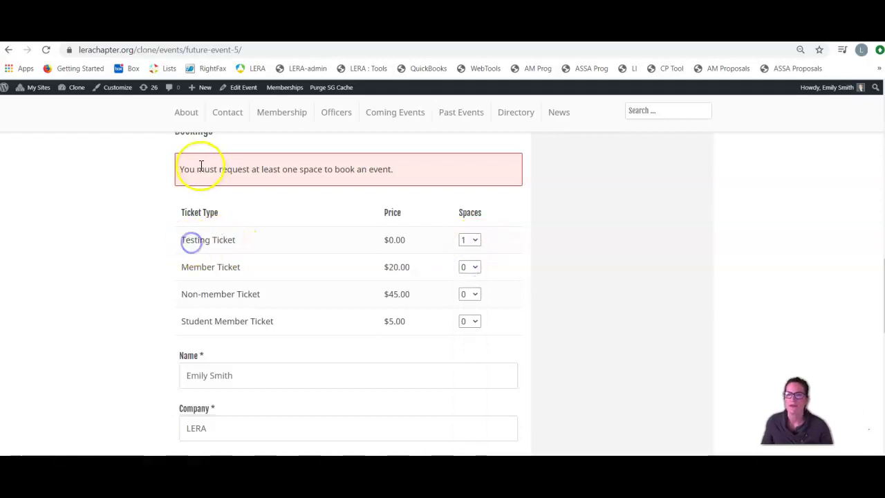
{"action": "scroll", "coordinate": [284, 346], "scroll_direction": "down", "scroll_amount": 5}
{"action": "scroll", "coordinate": [284, 353], "scroll_direction": "down", "scroll_amount": 7}
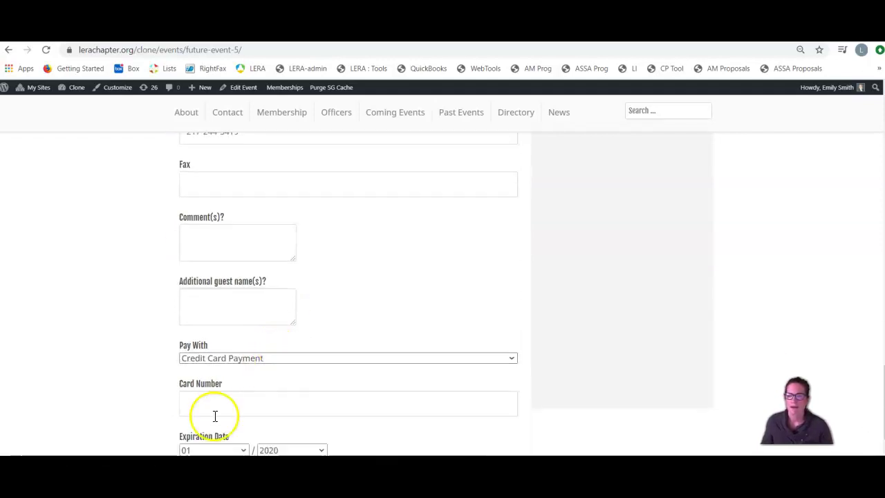
{"action": "left_click", "coordinate": [275, 315]}
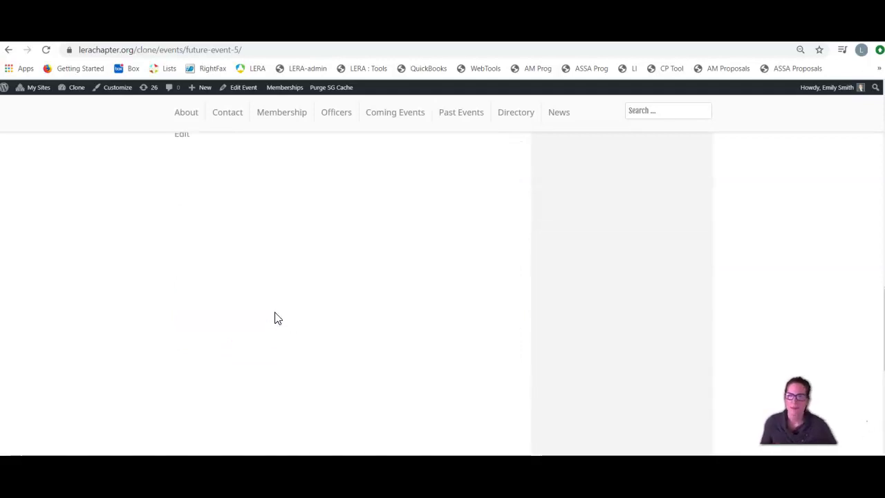
{"action": "scroll", "coordinate": [276, 316], "scroll_direction": "up", "scroll_amount": 10}
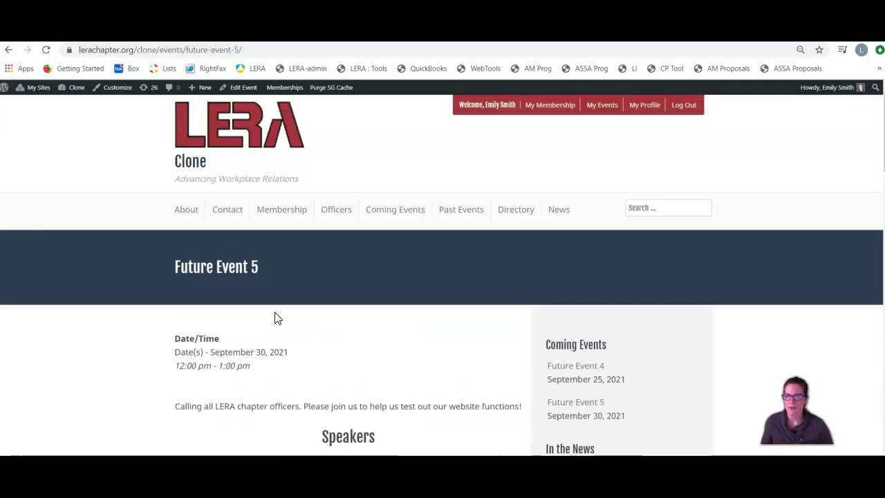
{"action": "left_click", "coordinate": [245, 234]}
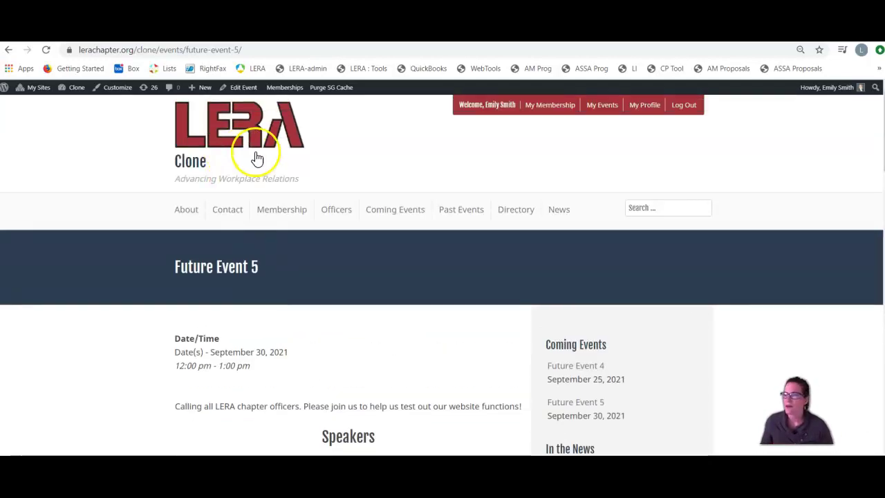